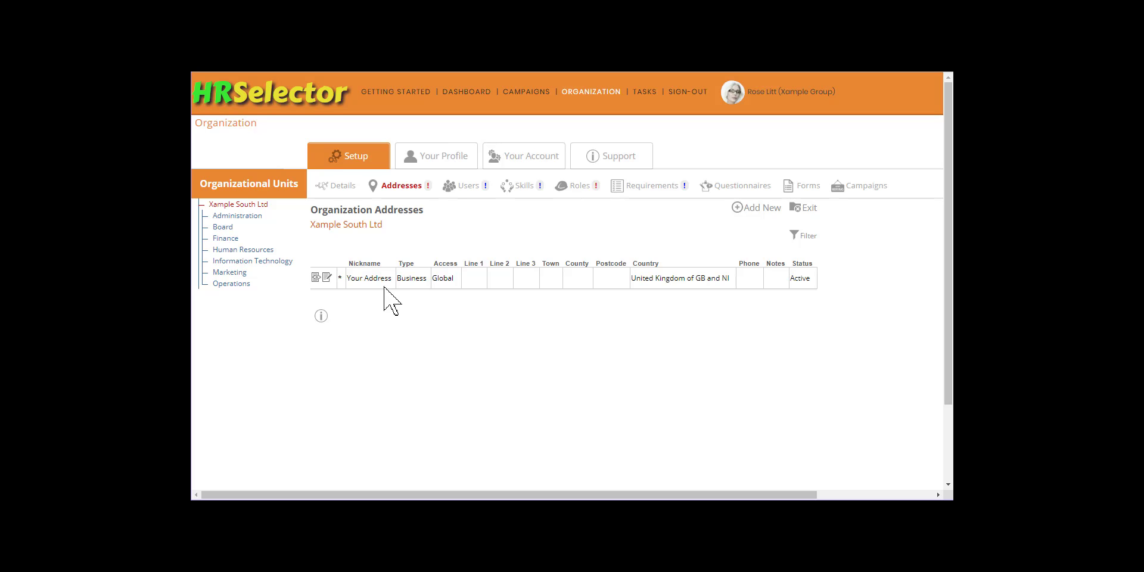
# Step: Rename the existing business address's nickname to 127
pyautogui.click(327, 277)
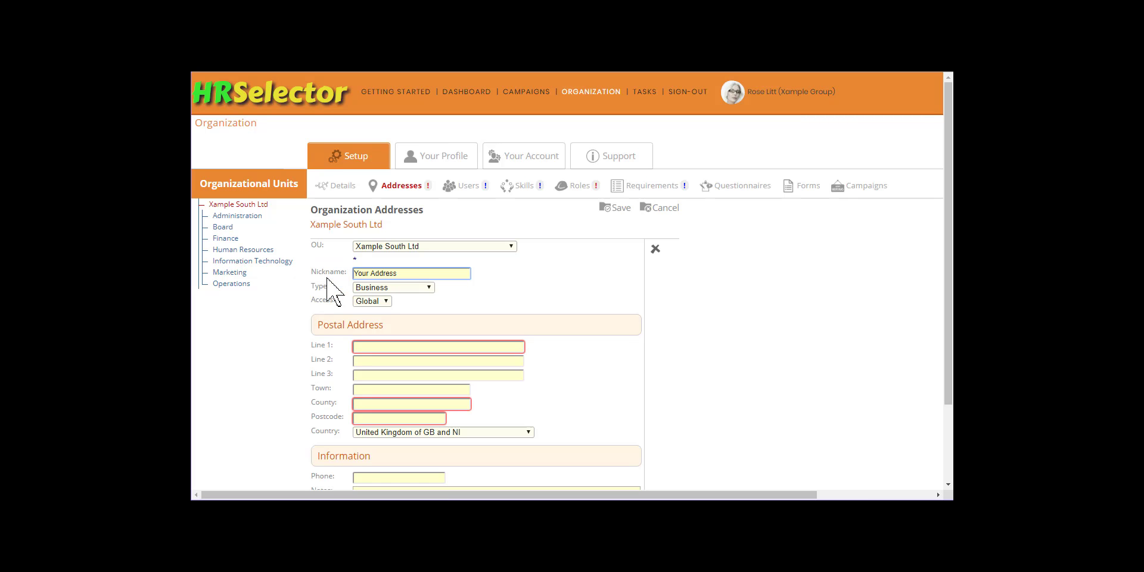
pyautogui.moveTo(411, 272); pyautogui.dragTo(333, 272)
pyautogui.write('127')
pyautogui.press('Tab')
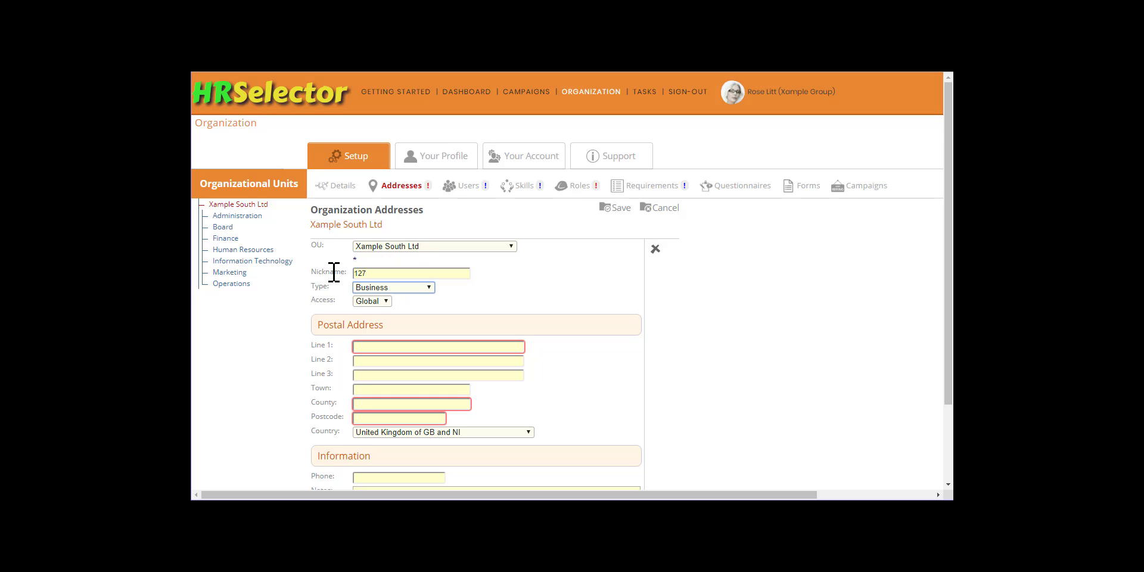
pyautogui.press('Tab')
pyautogui.press('Tab')
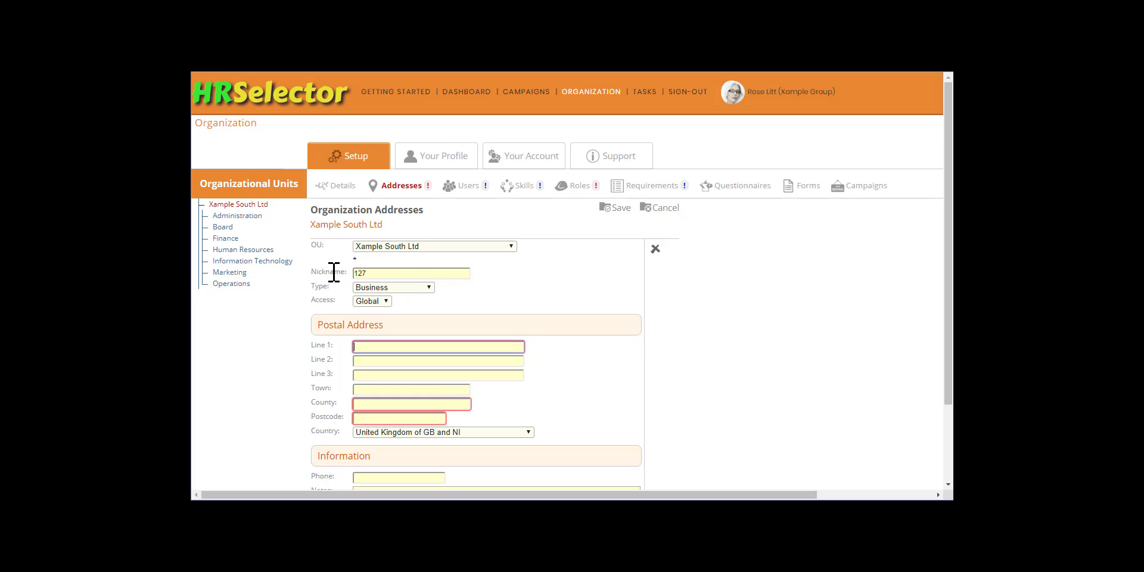
# Step: Paste in the street line, London county, postcode and phone number, then save the 127 address
pyautogui.press('Tab')
pyautogui.press('Tab')
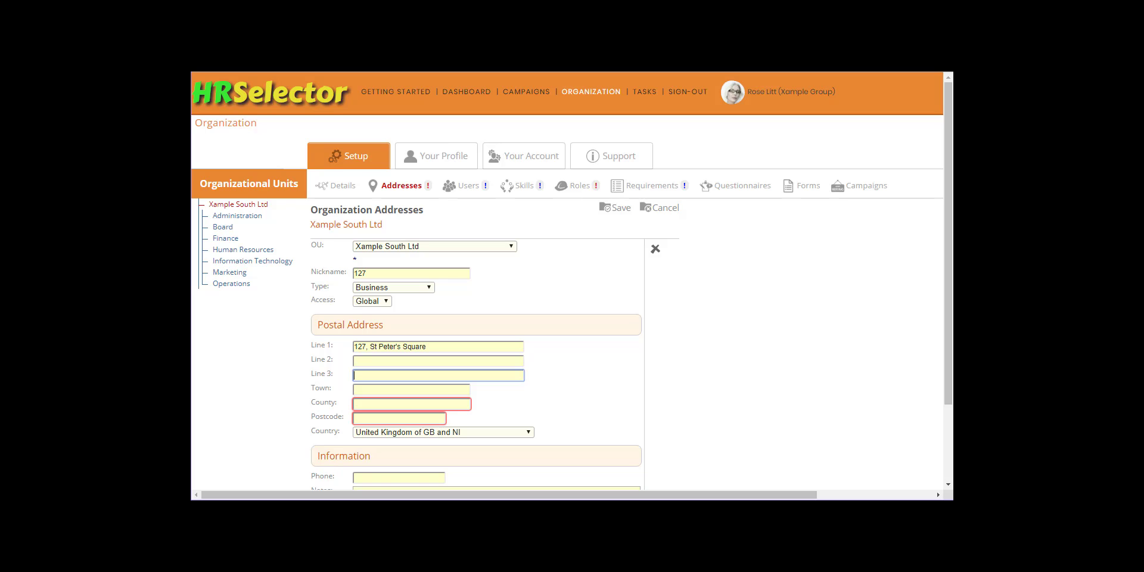
pyautogui.press('Tab')
pyautogui.press('Tab')
pyautogui.write('London')
pyautogui.press('Tab')
pyautogui.write('W6 2PP')
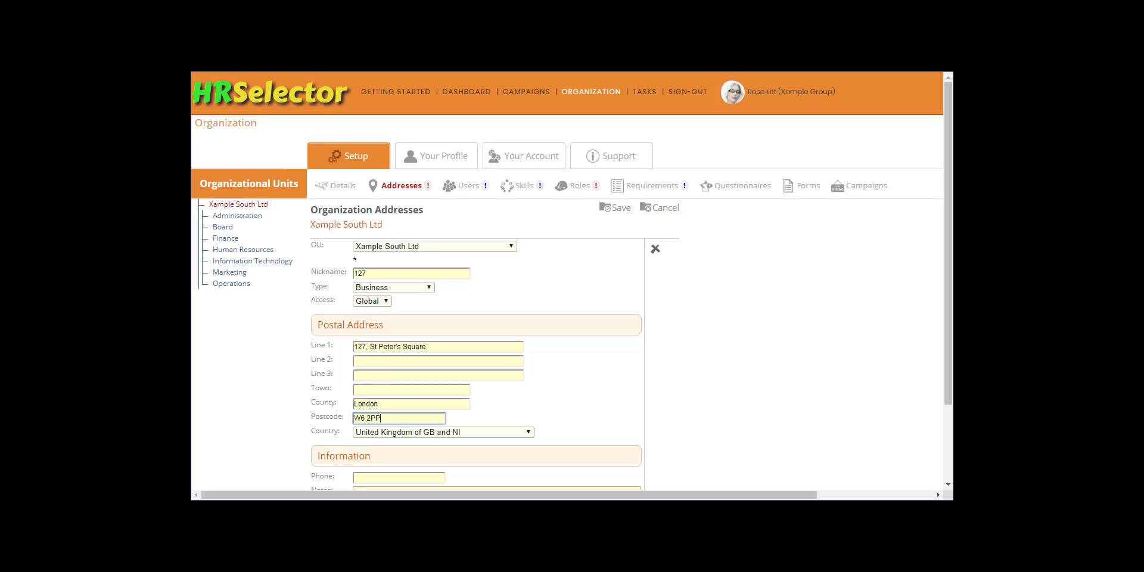
pyautogui.press('Tab')
pyautogui.press('Tab')
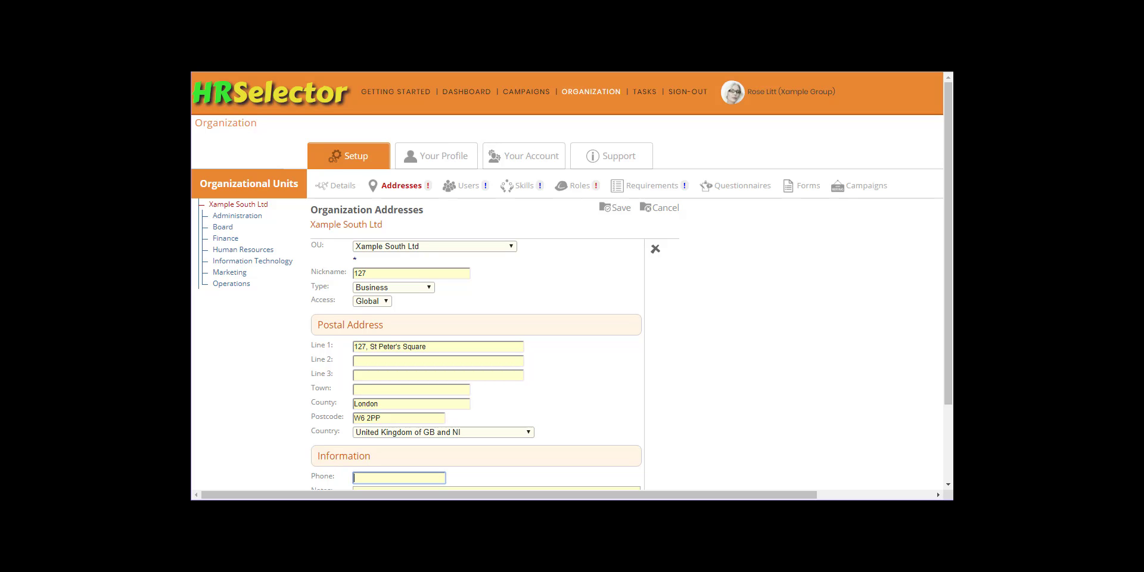
pyautogui.hotkey('ctrl', 'v')
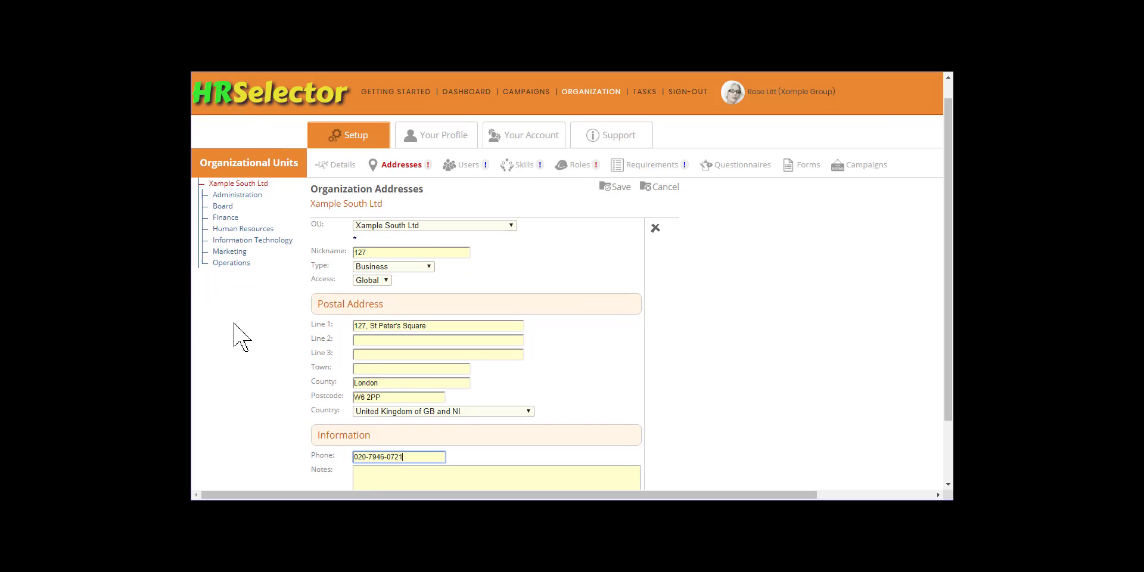
pyautogui.scroll(-3, 235, 332)
pyautogui.click(611, 468)
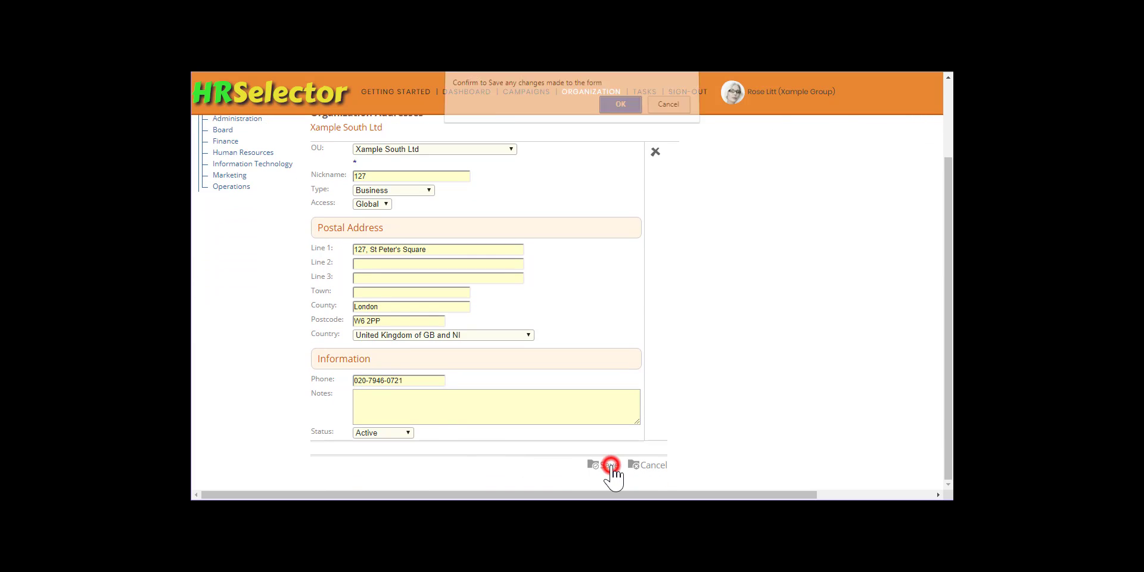
pyautogui.click(617, 110)
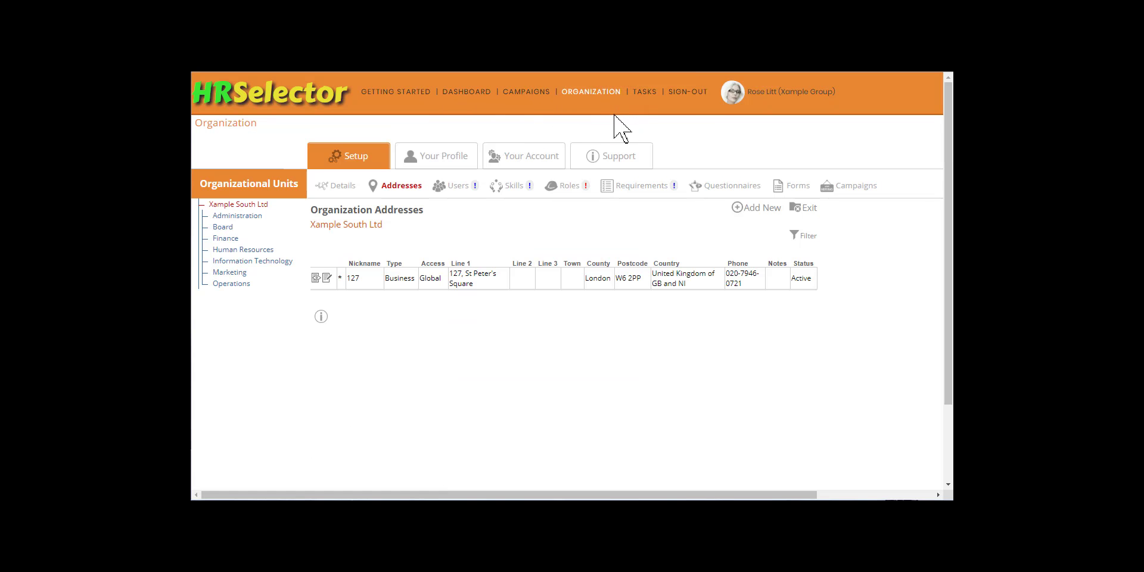
pyautogui.click(755, 209)
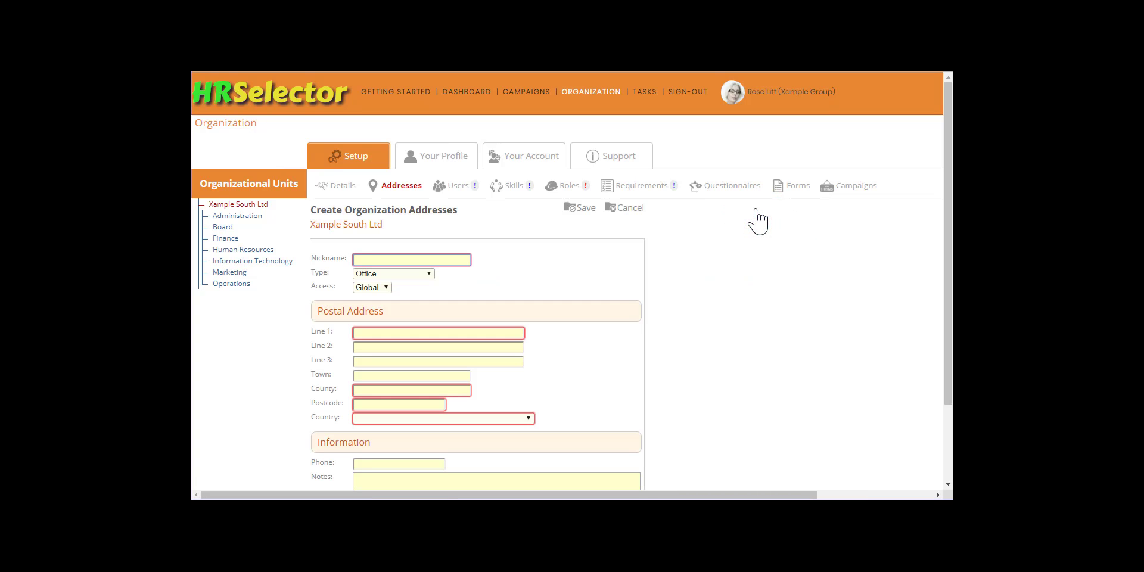
pyautogui.write('Glades')
pyautogui.press('Tab')
pyautogui.press('Tab')
pyautogui.press('Tab')
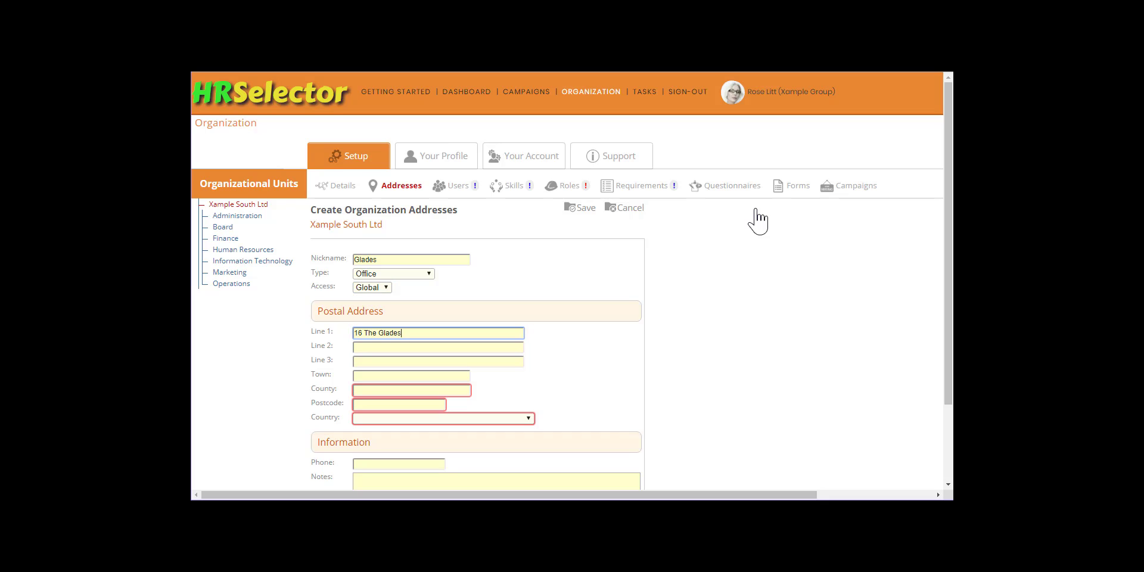
pyautogui.press('Tab')
pyautogui.press('Tab')
pyautogui.press('Tab')
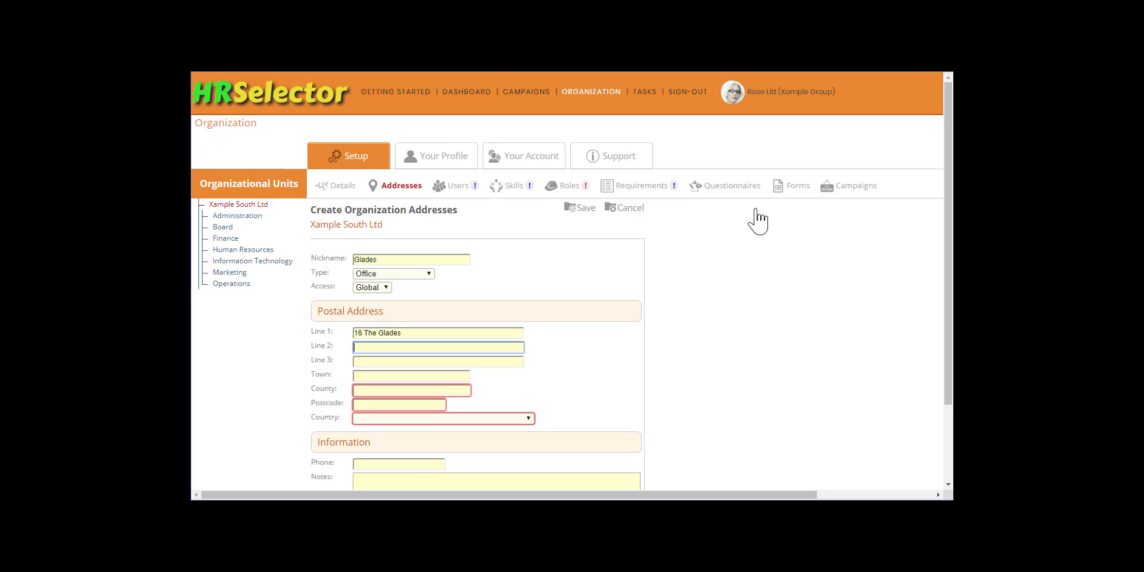
pyautogui.press('Tab')
pyautogui.write('London')
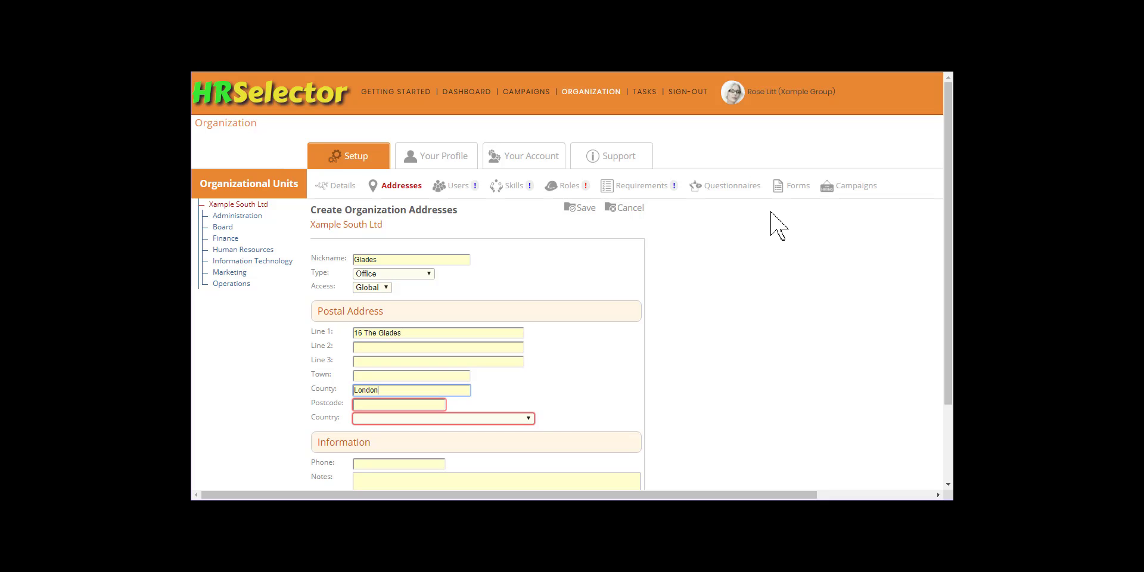
pyautogui.press('Tab')
pyautogui.write('W6 9NW')
# Step: Set the Glades country to United Kingdom, enter its phone number, and save the record
pyautogui.press('Tab')
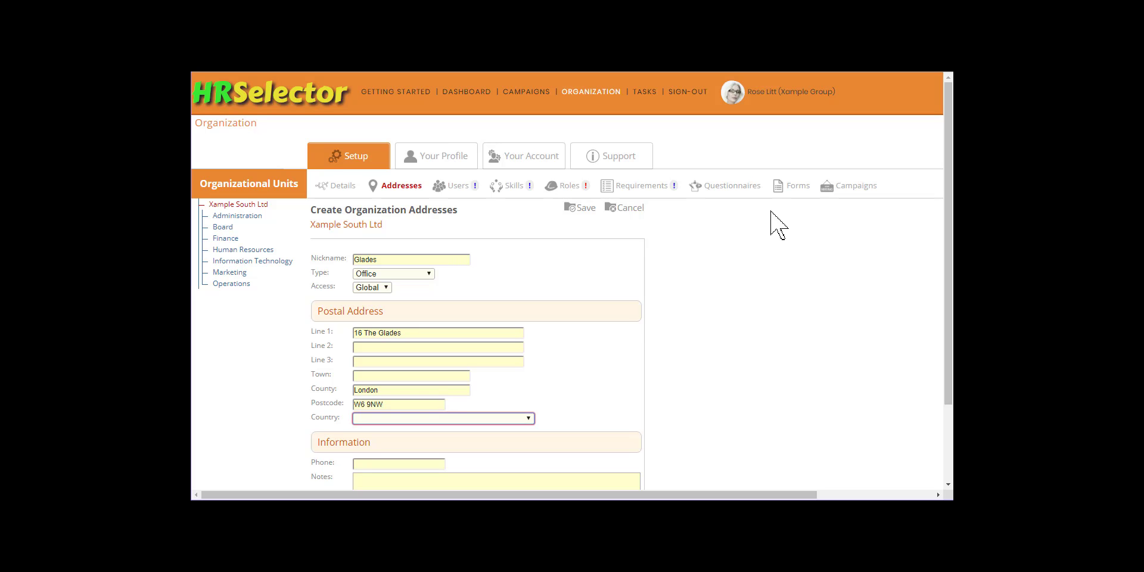
pyautogui.press('Down')
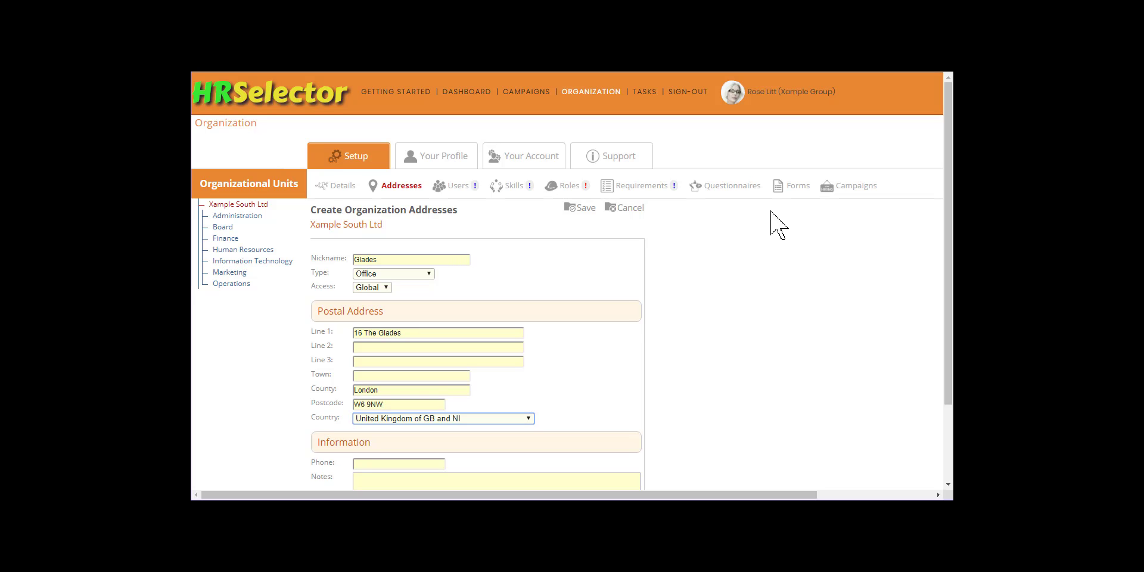
pyautogui.press('Tab')
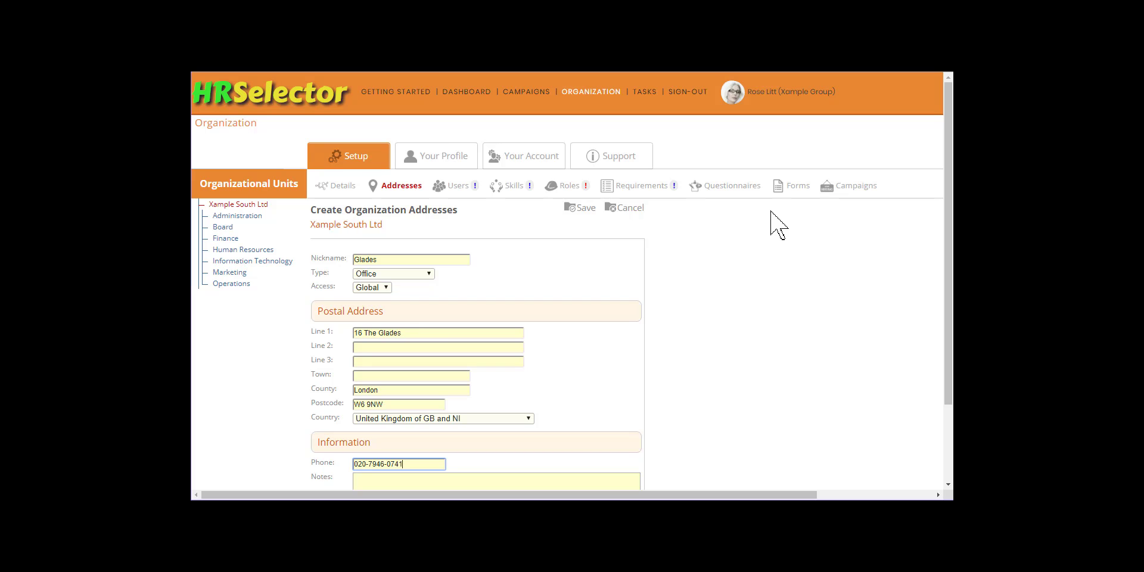
pyautogui.click(587, 209)
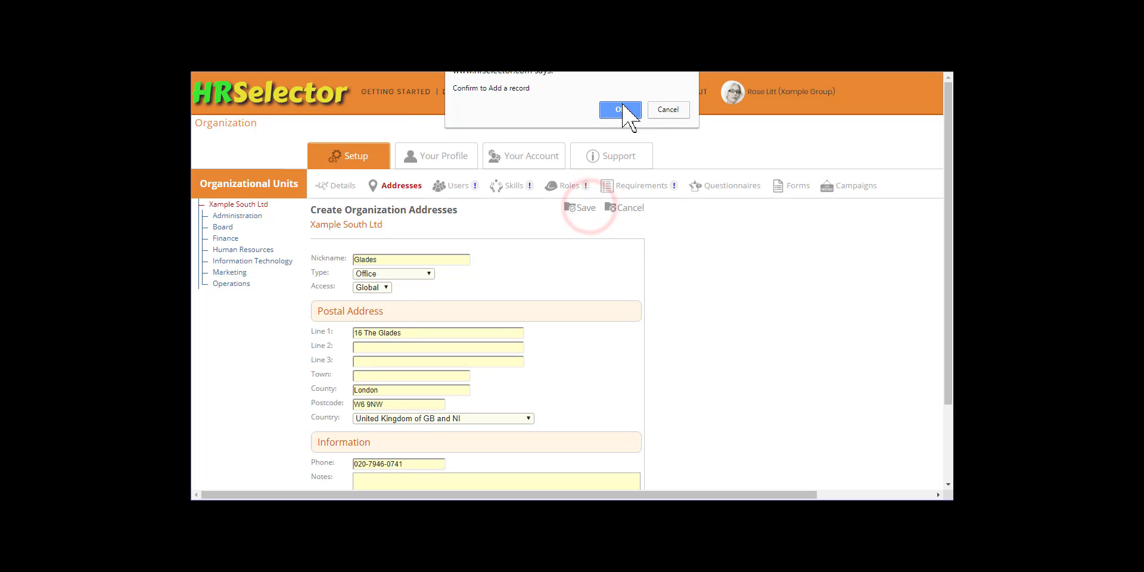
pyautogui.click(620, 110)
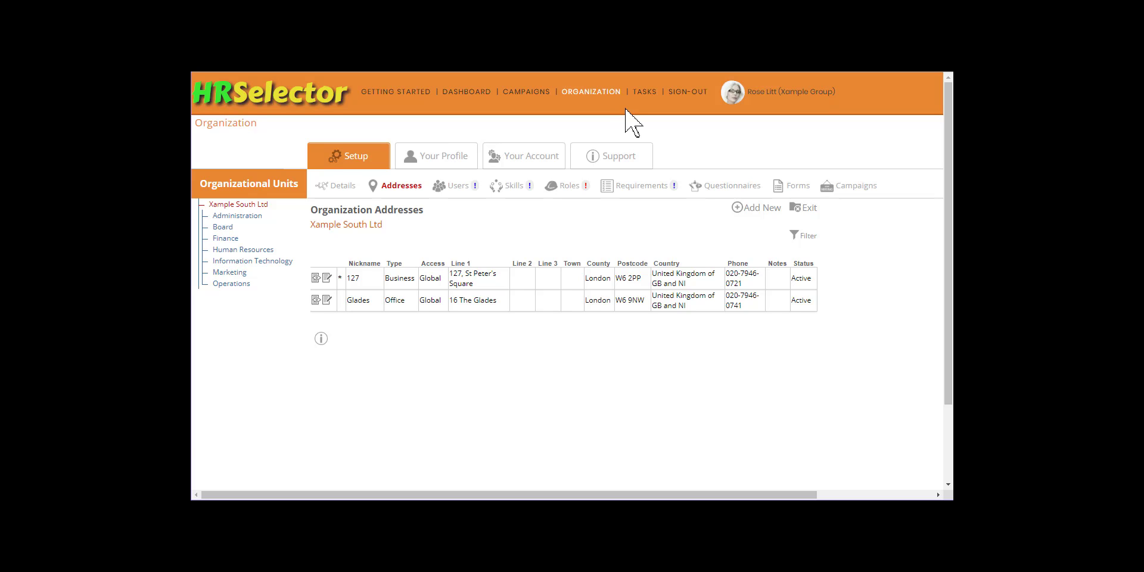
pyautogui.click(233, 283)
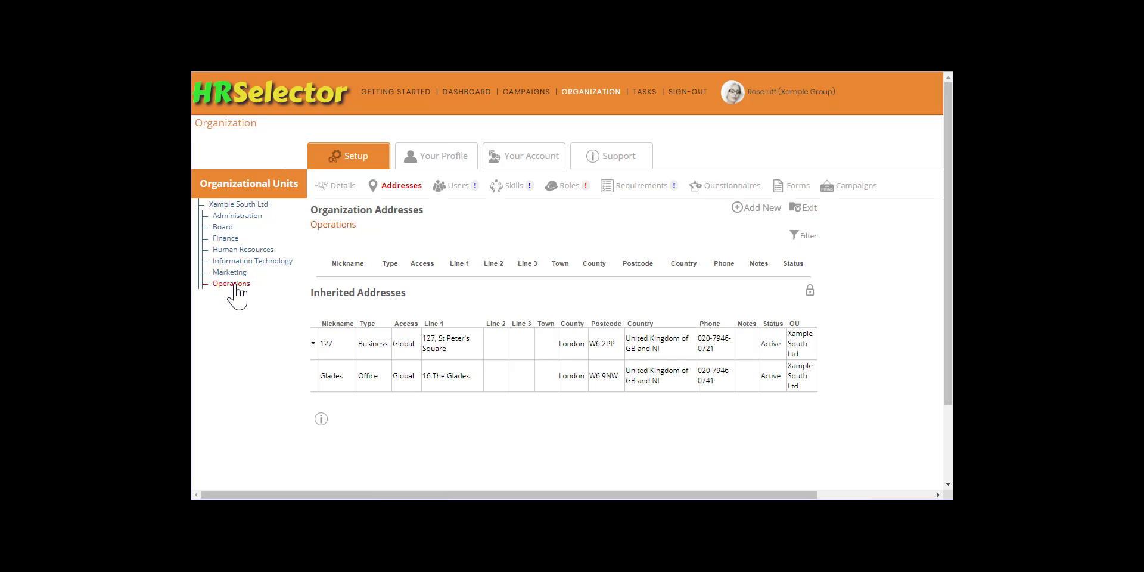
pyautogui.click(750, 208)
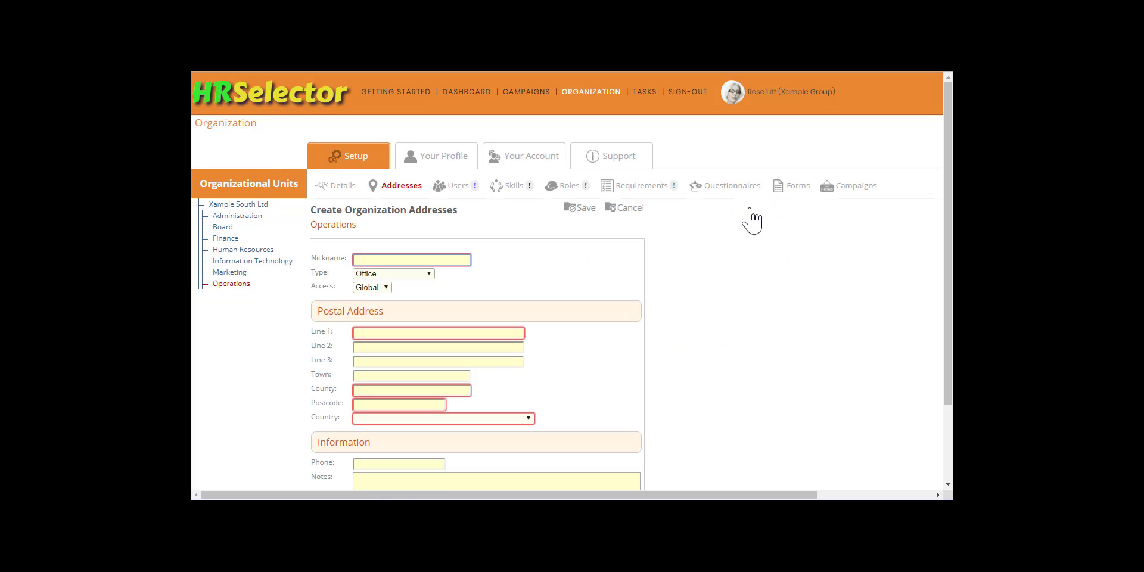
pyautogui.press('Tab')
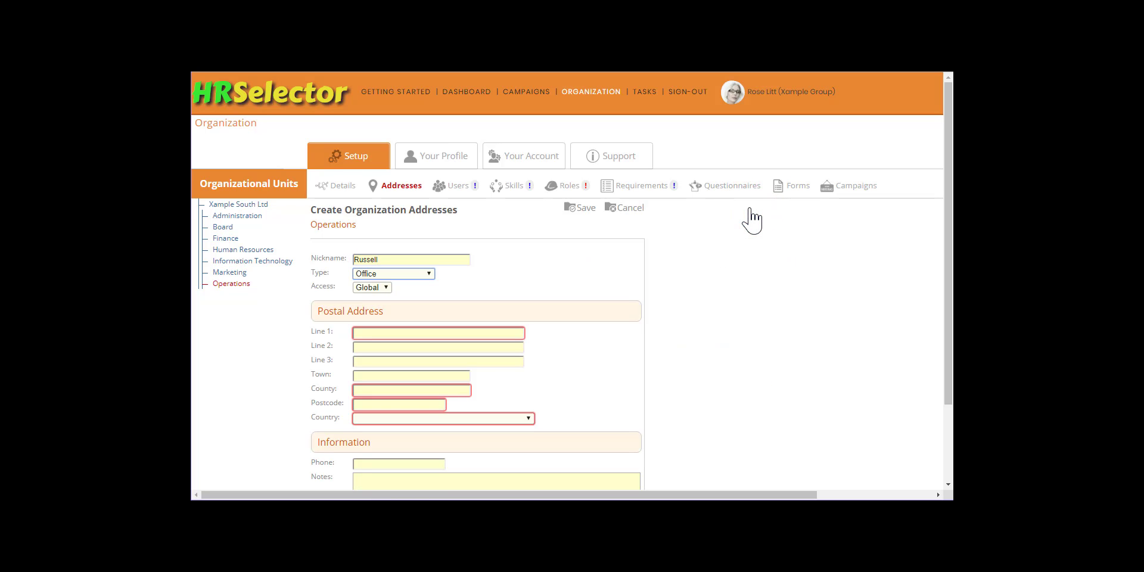
pyautogui.press('Tab')
pyautogui.press('Down')
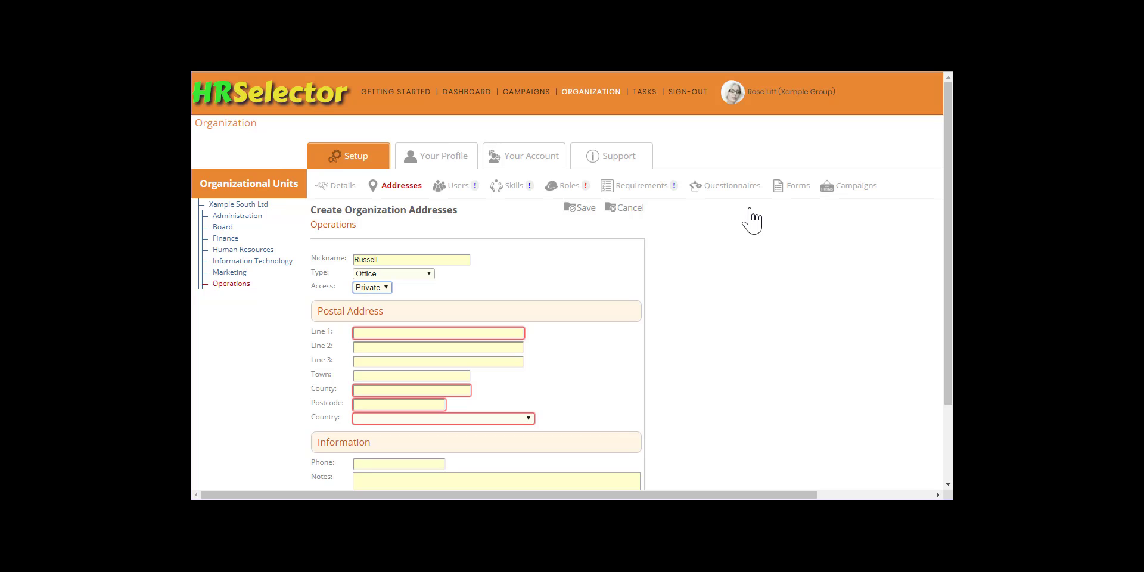
pyautogui.press('Tab')
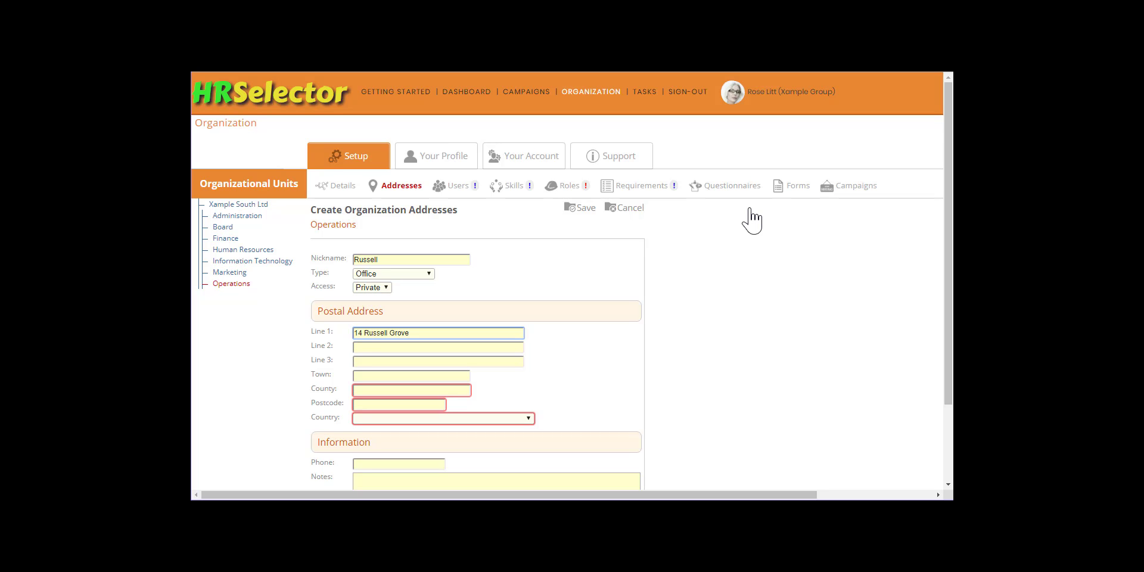
pyautogui.press('Tab')
pyautogui.press('Tab')
pyautogui.press('Tab')
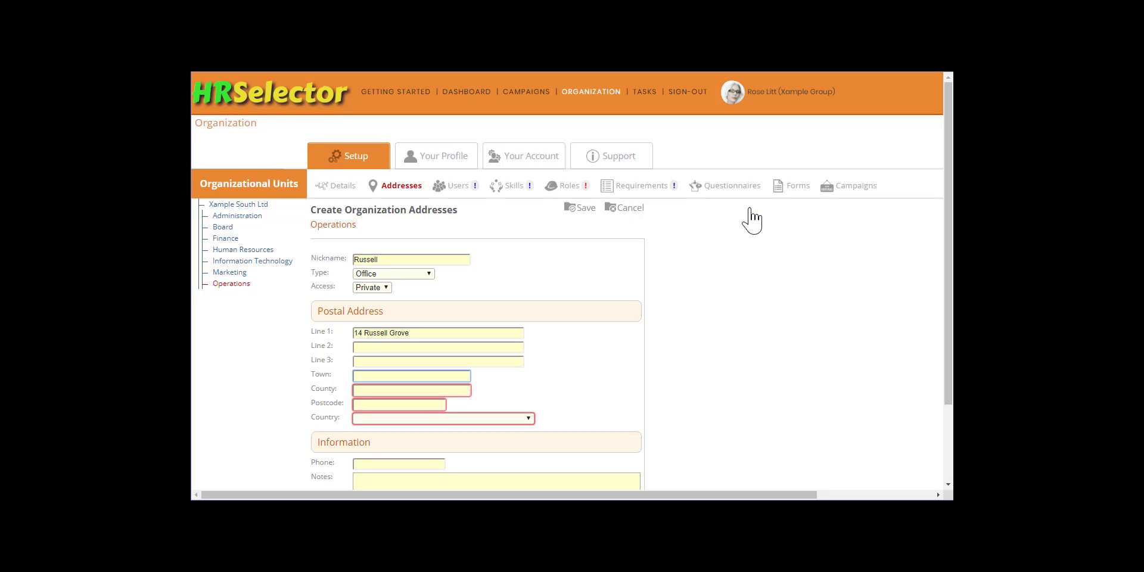
pyautogui.press('Tab')
pyautogui.press('Tab')
pyautogui.press('Tab')
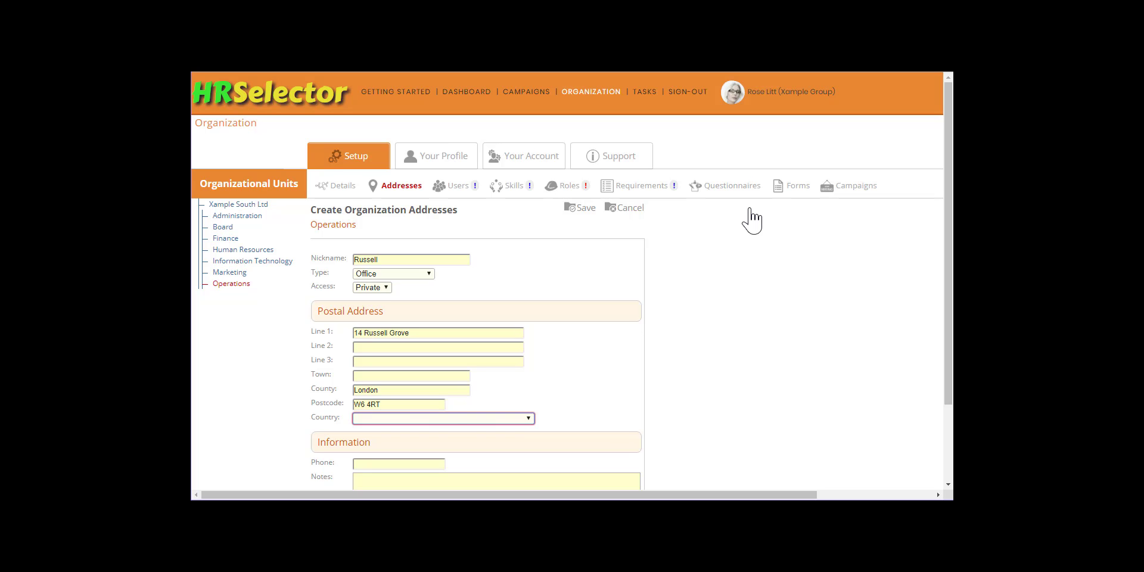
pyautogui.press('Tab')
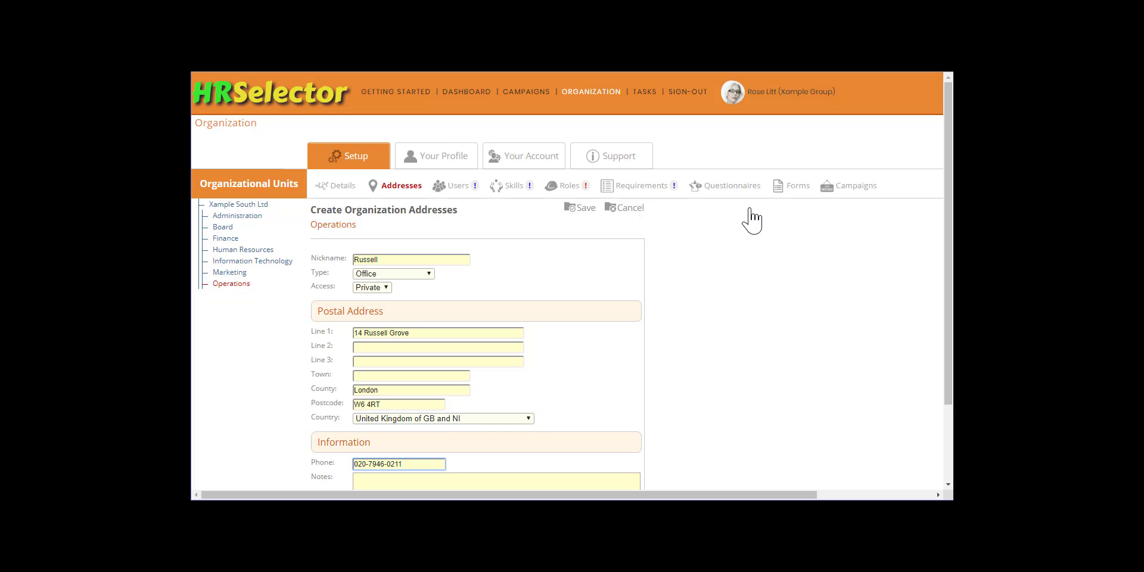
pyautogui.click(584, 209)
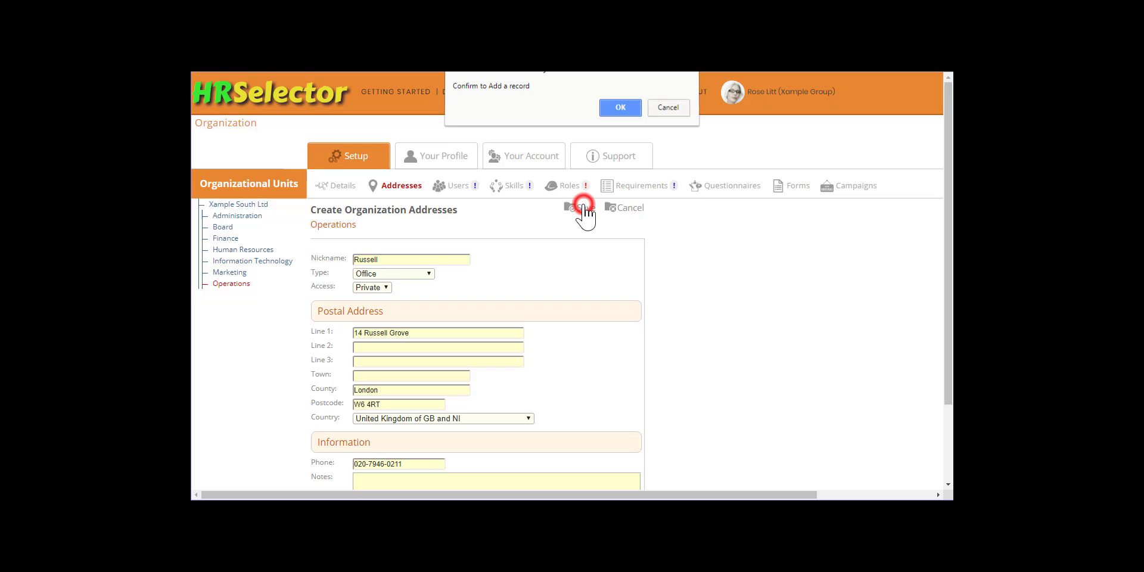
pyautogui.click(619, 110)
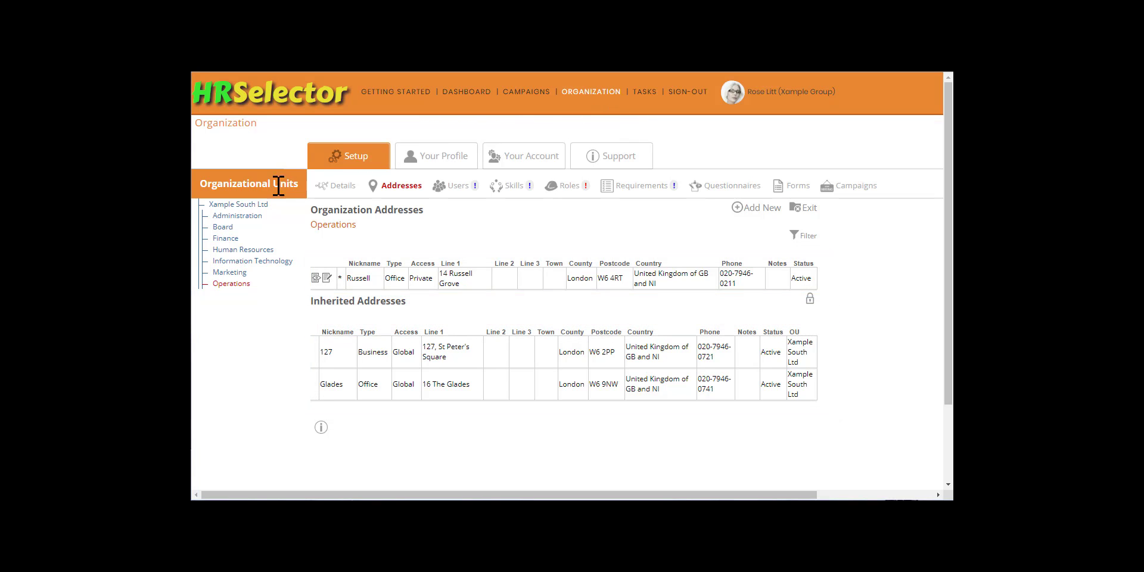
# Step: Review the addresses Finance inherits under Xample South Ltd, then view Finance's organization details
pyautogui.click(255, 204)
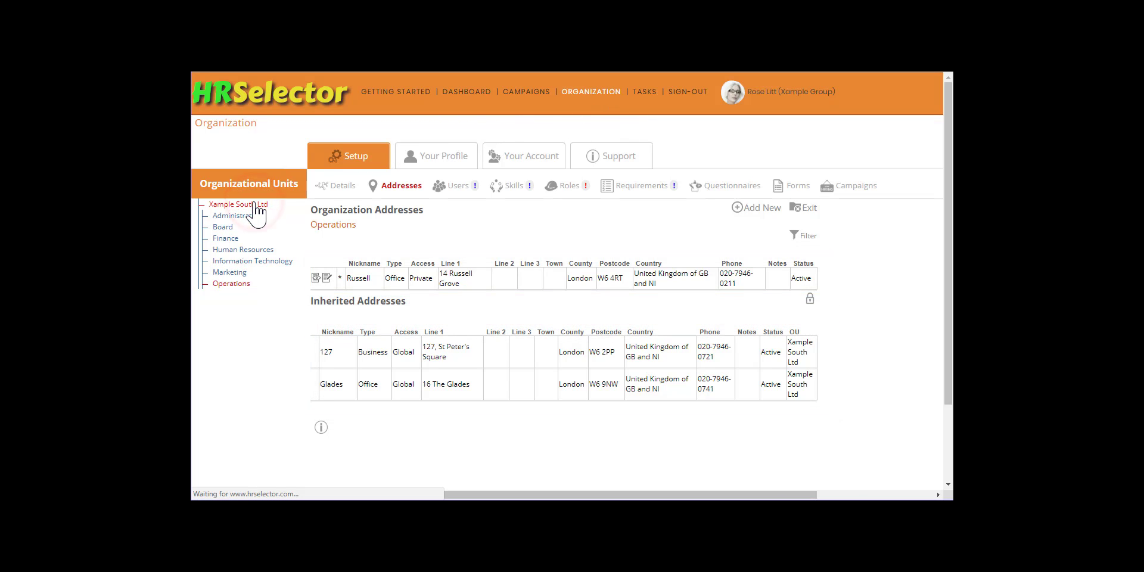
pyautogui.click(225, 238)
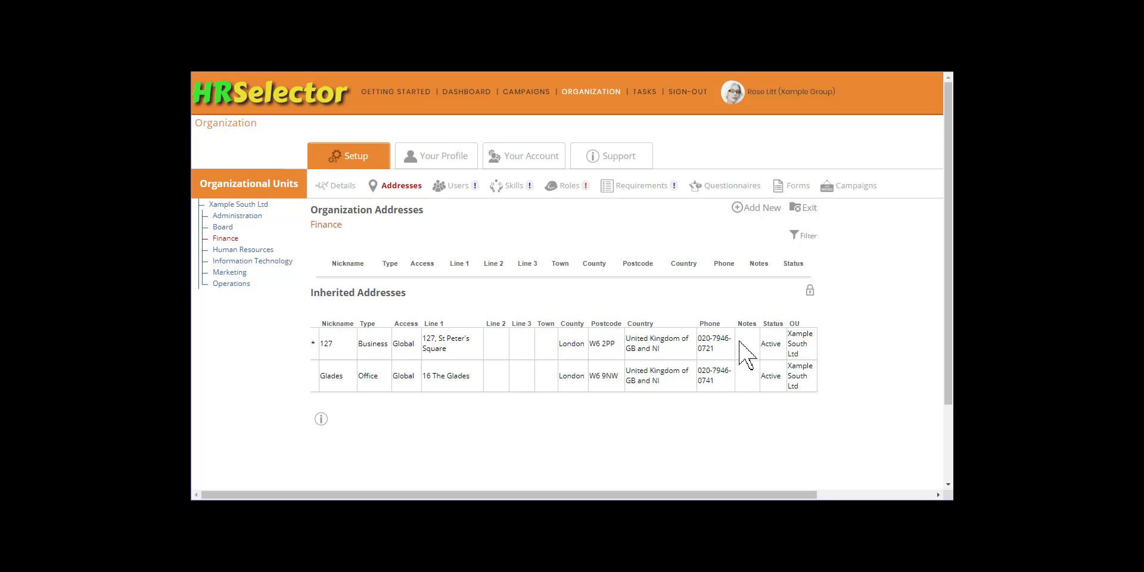
pyautogui.click(340, 189)
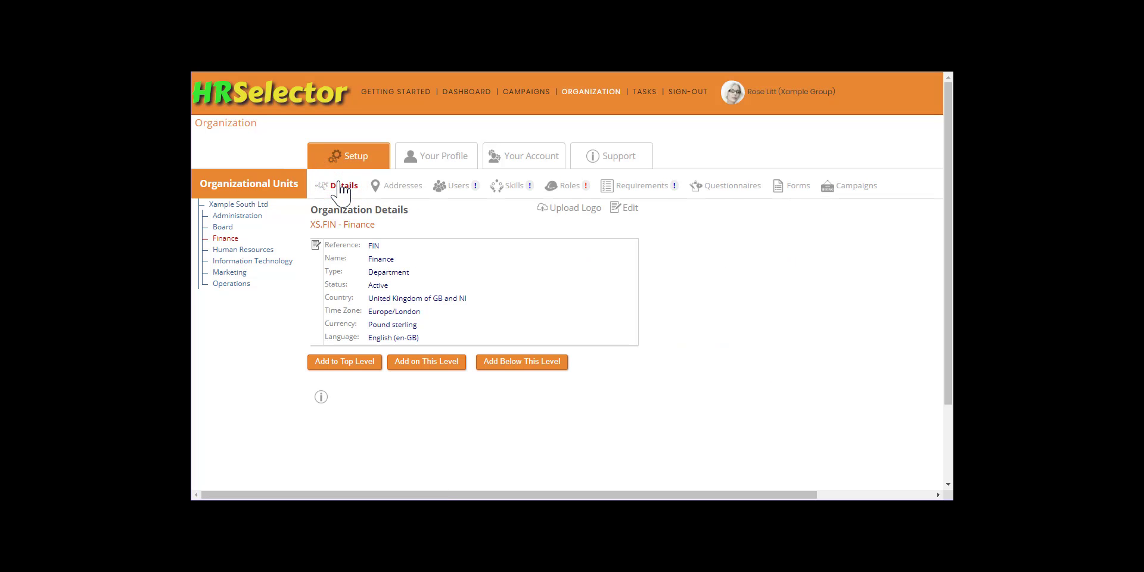
# Step: Save Xample South Ltd's organization details with the address 'Xample South Ltd, 127'
pyautogui.click(240, 205)
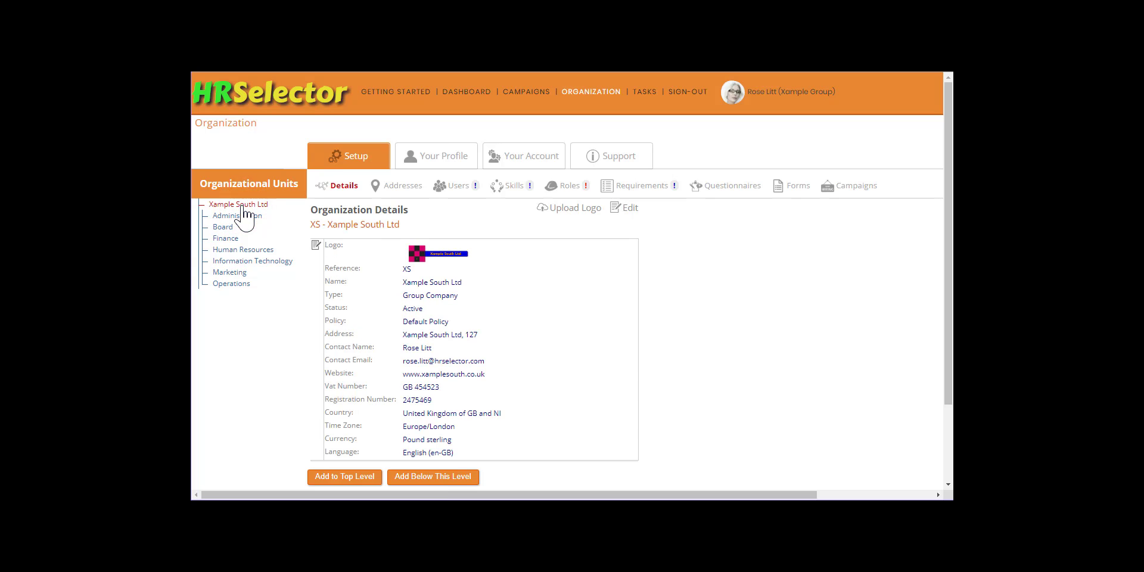
pyautogui.click(627, 208)
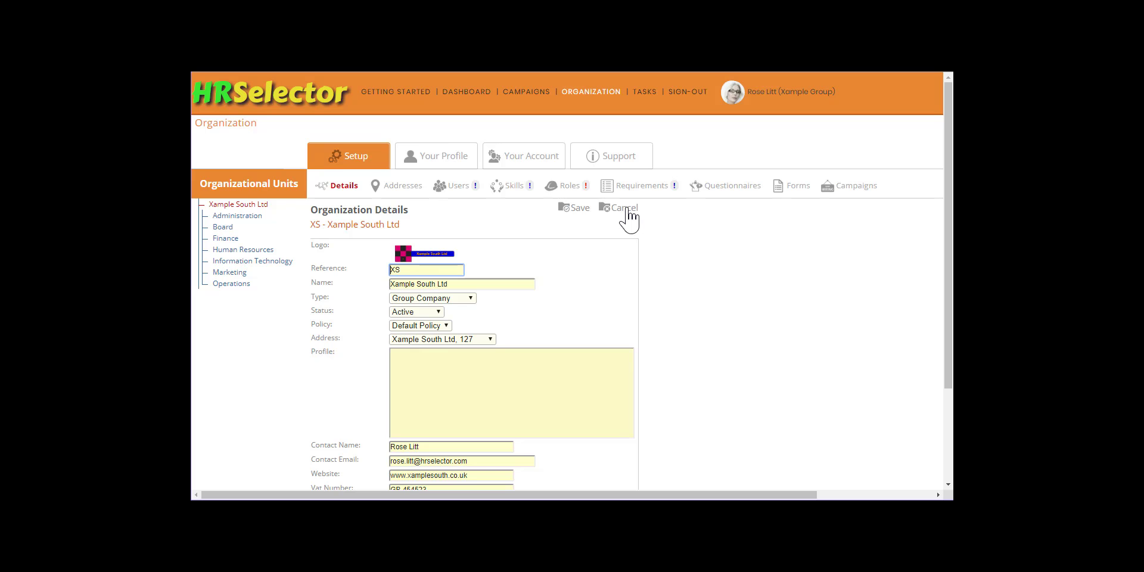
pyautogui.scroll(-2, 587, 257)
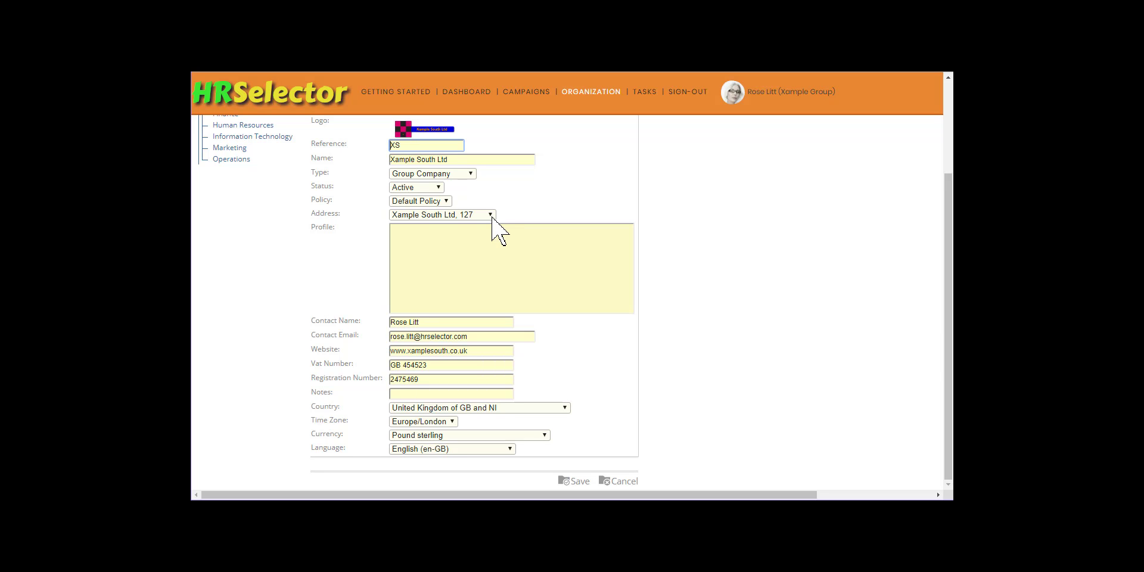
pyautogui.click(579, 480)
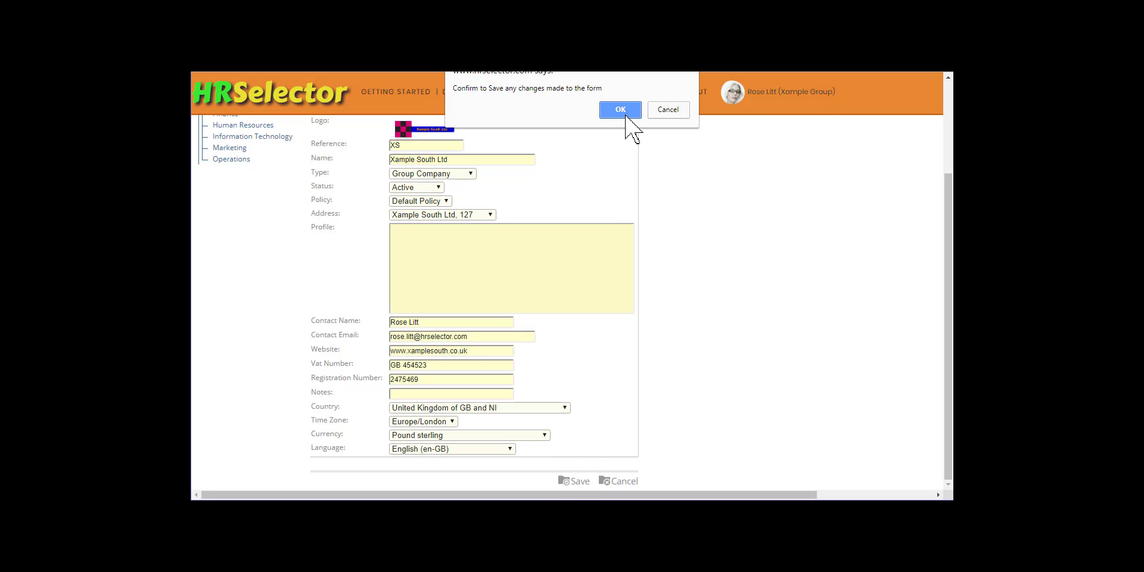
pyautogui.click(620, 111)
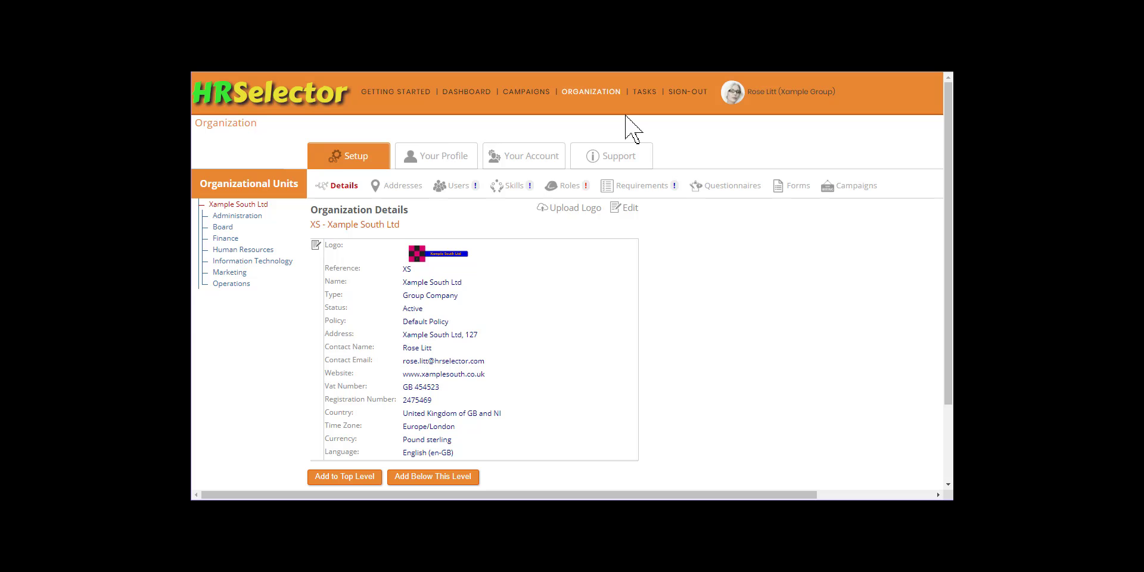
# Step: Save the Operations unit with address 'Operations, Russell', then view the account details
pyautogui.click(240, 283)
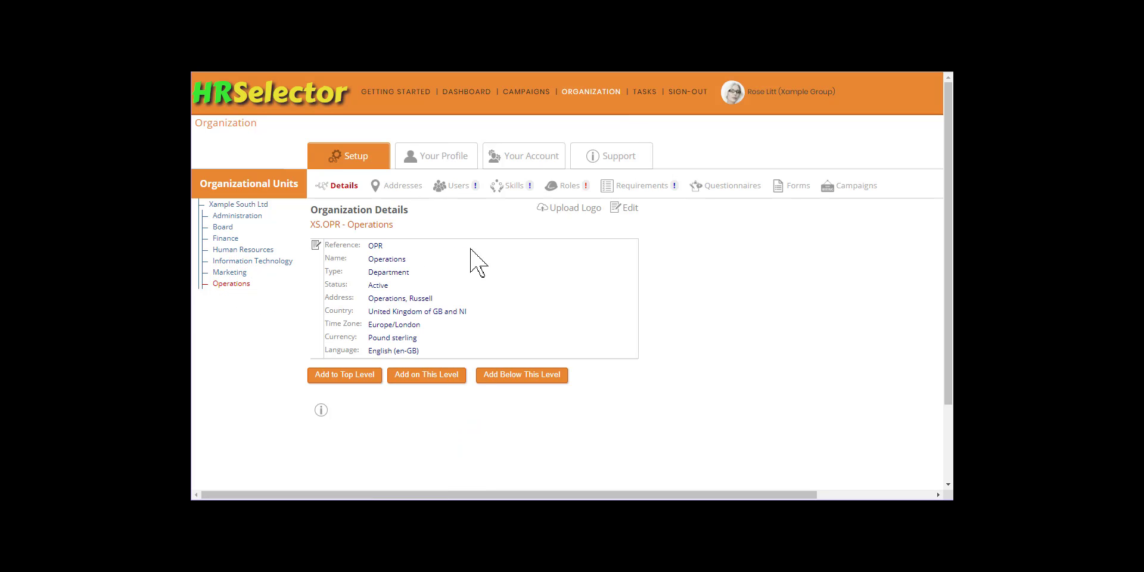
pyautogui.click(624, 208)
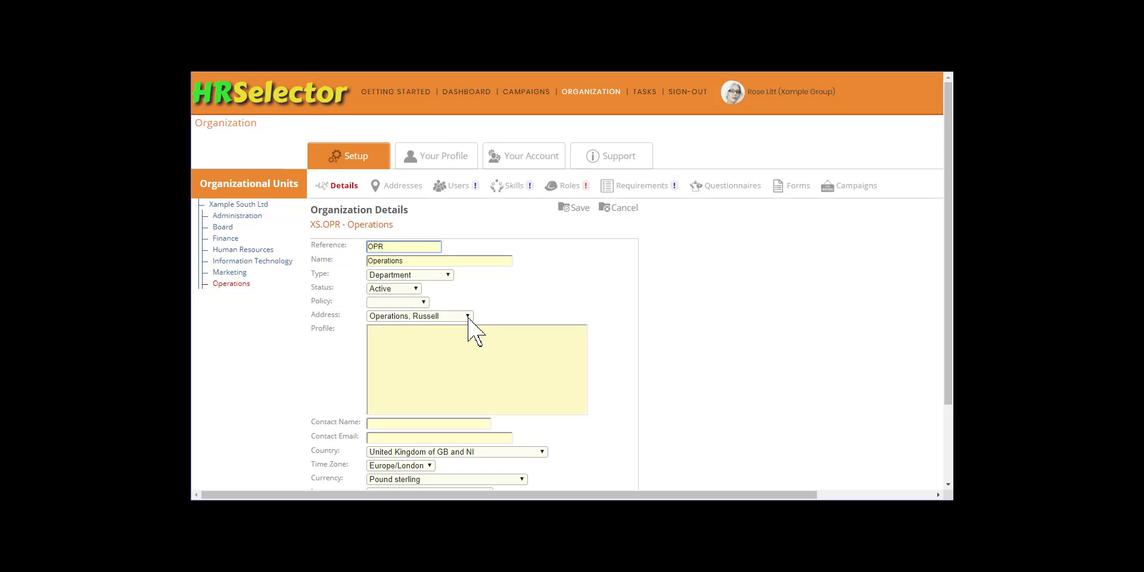
pyautogui.click(580, 209)
pyautogui.click(621, 107)
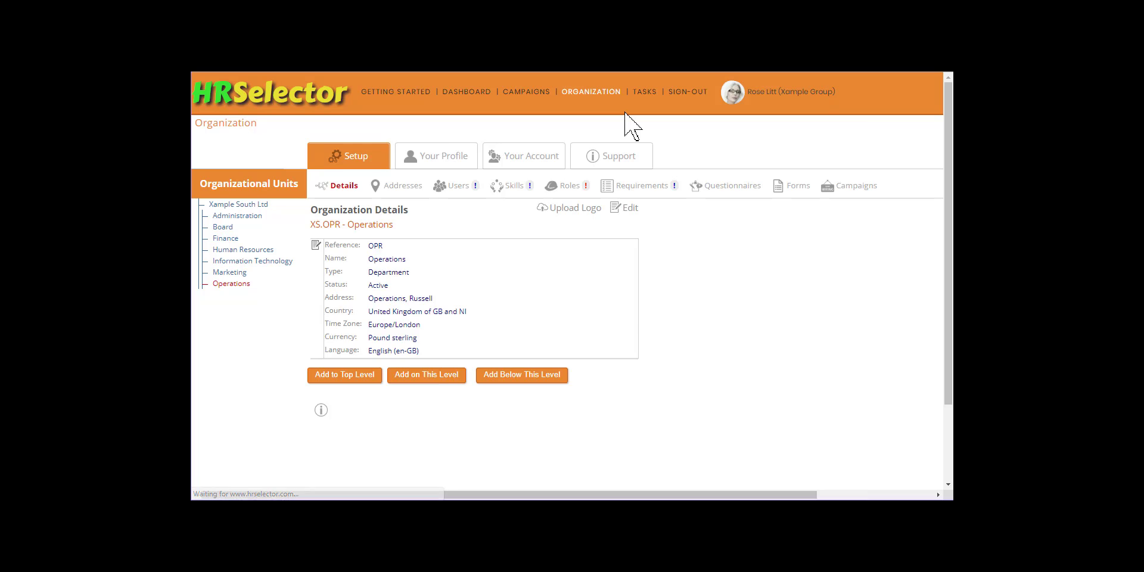
pyautogui.click(534, 156)
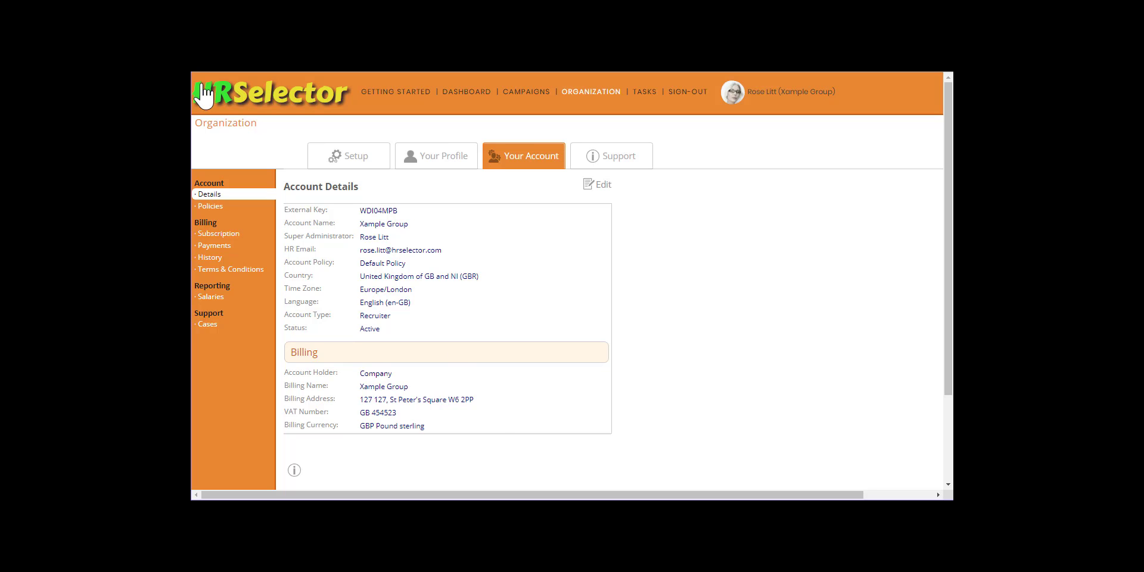
# Step: Go back to Xample South Ltd's address list showing 127 and Glades
pyautogui.click(202, 47)
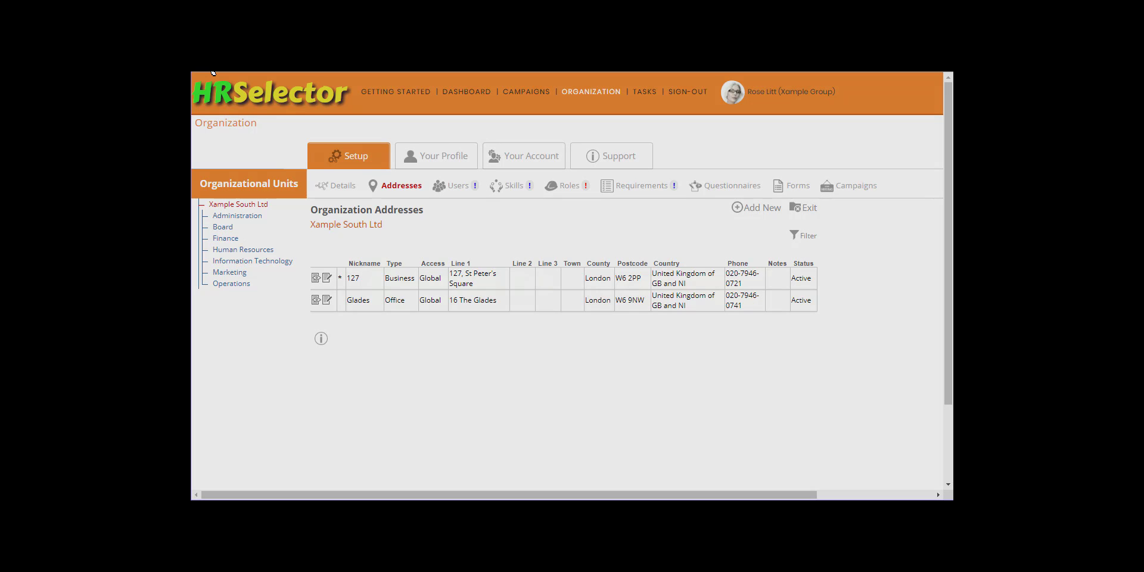